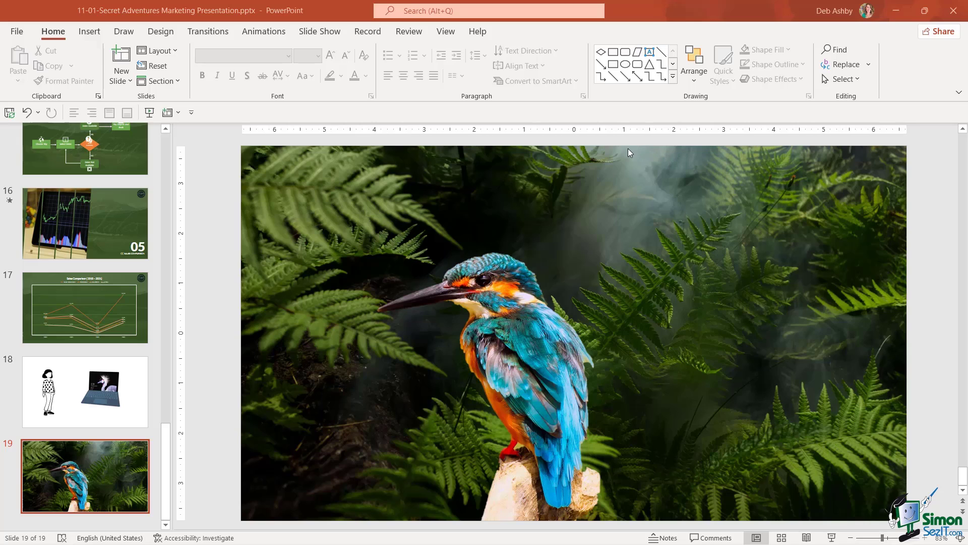
# Step: Add a Blank layout slide 20 at the end of the deck and show the video source choices
pyautogui.click(125, 81)
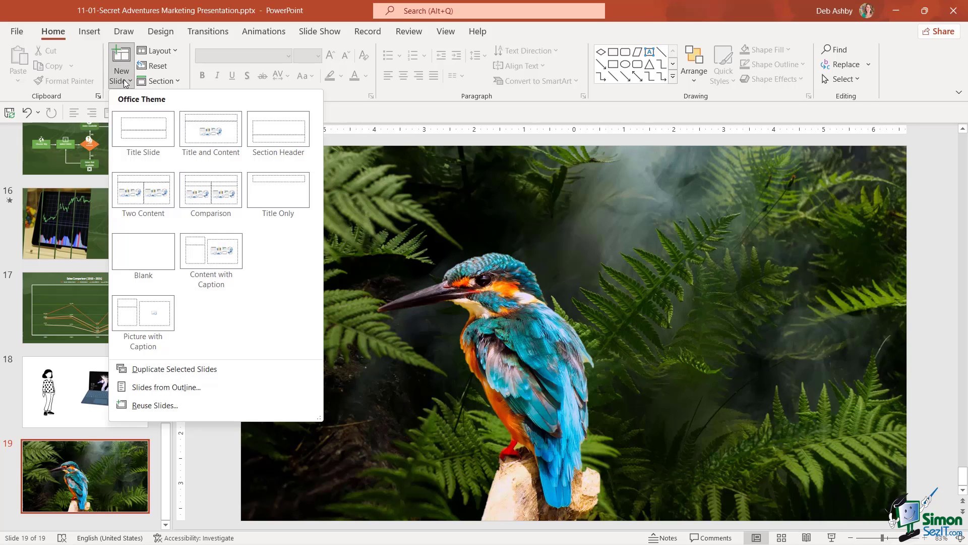
pyautogui.click(144, 242)
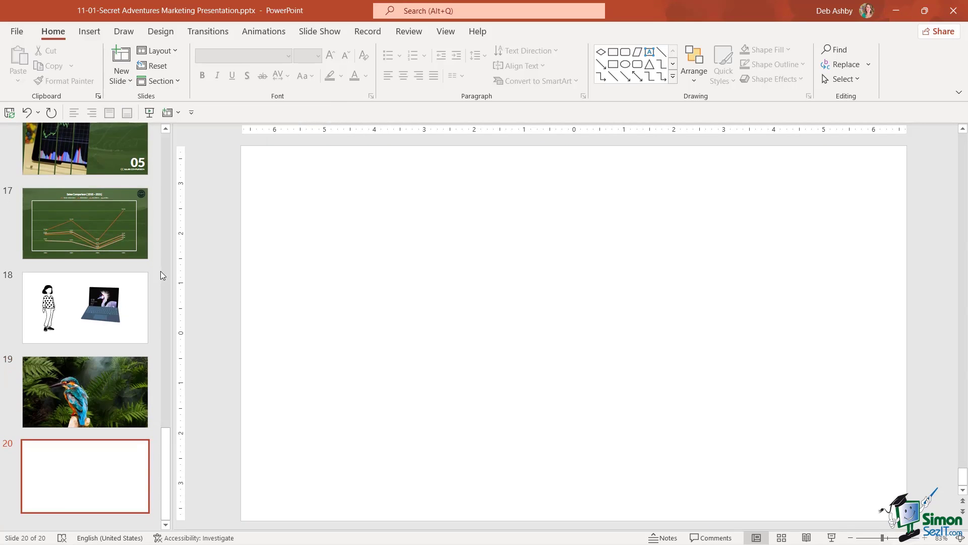
pyautogui.click(93, 33)
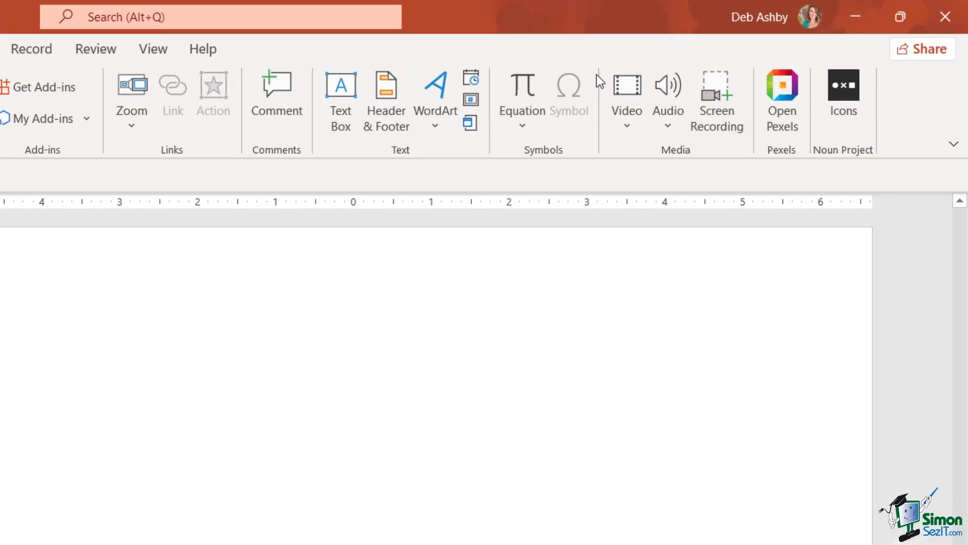
pyautogui.click(626, 129)
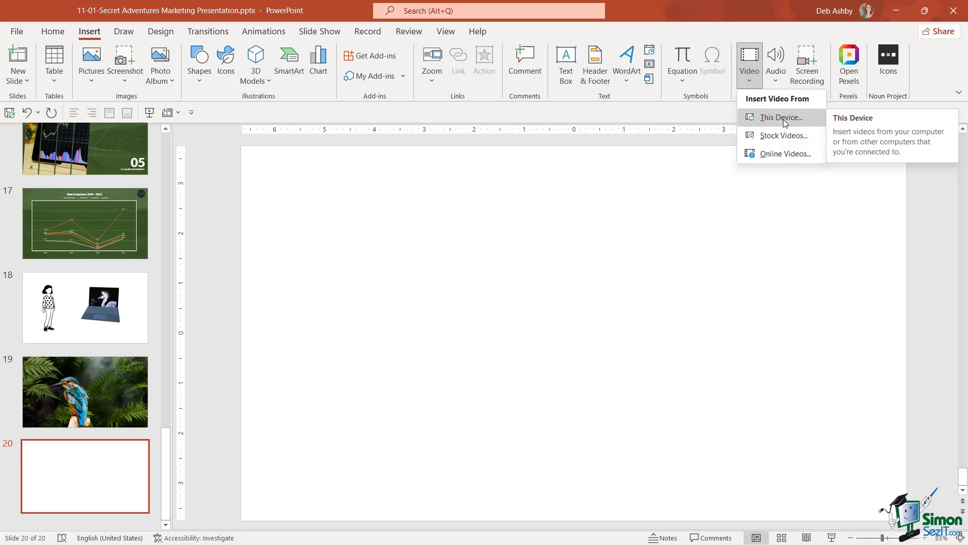
# Step: Insert Meeting Video.mp4 from the Section 11 folder on this device onto slide 20
pyautogui.click(783, 120)
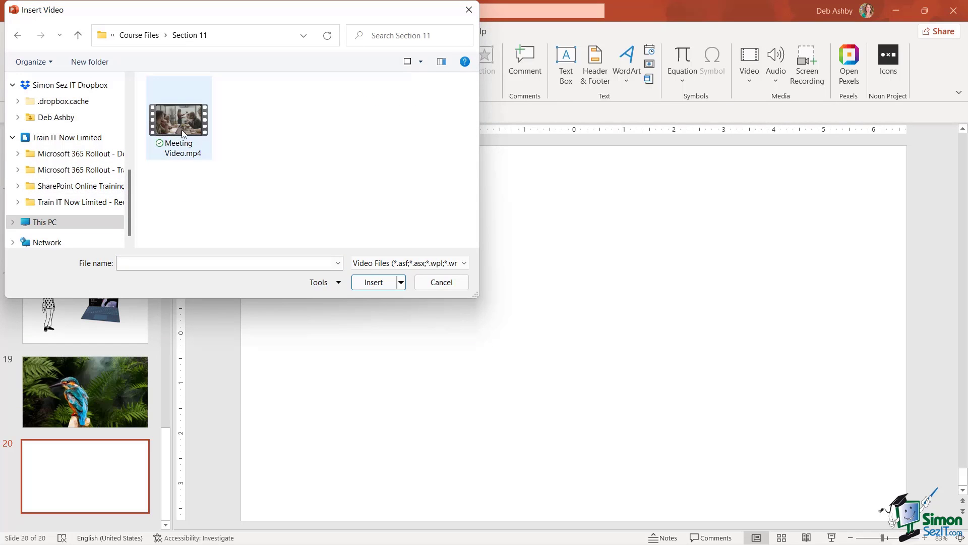
pyautogui.click(210, 140)
pyautogui.click(386, 281)
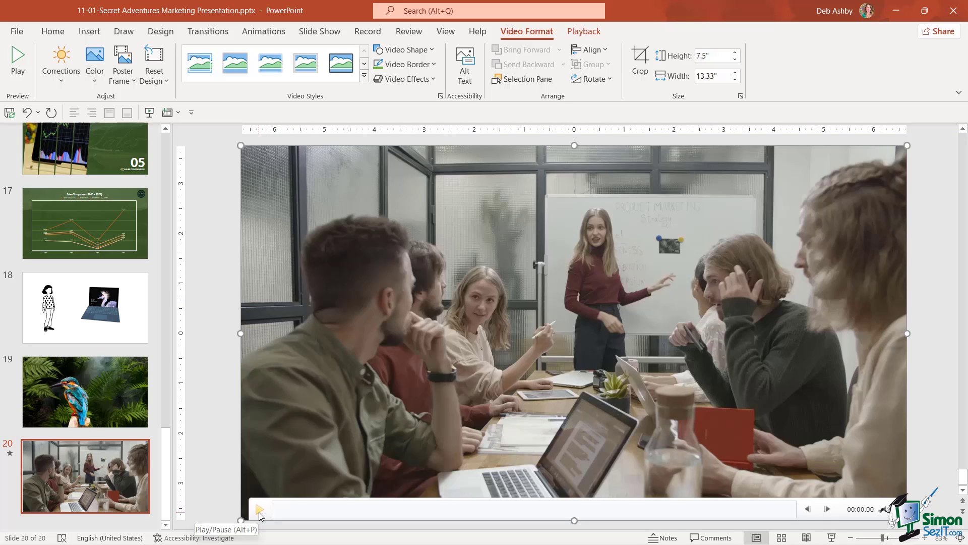
# Step: Preview the meeting video to about 10 seconds, then show its brightness and contrast Corrections presets
pyautogui.hotkey('alt', 'p')
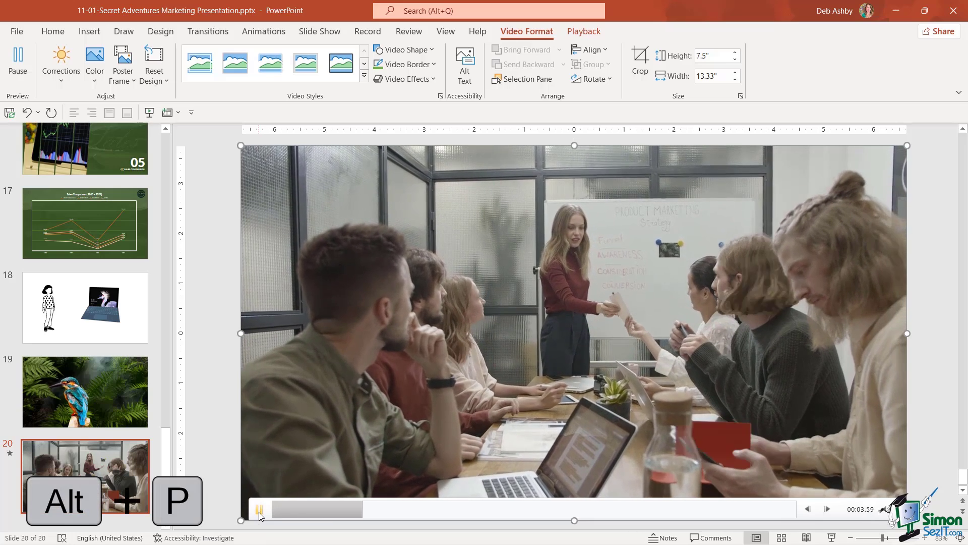
pyautogui.click(259, 509)
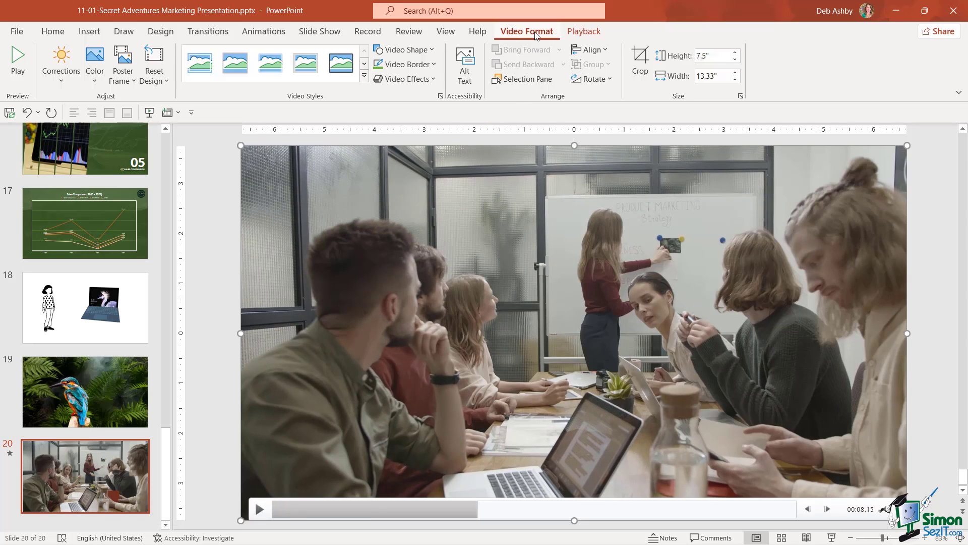
pyautogui.click(583, 32)
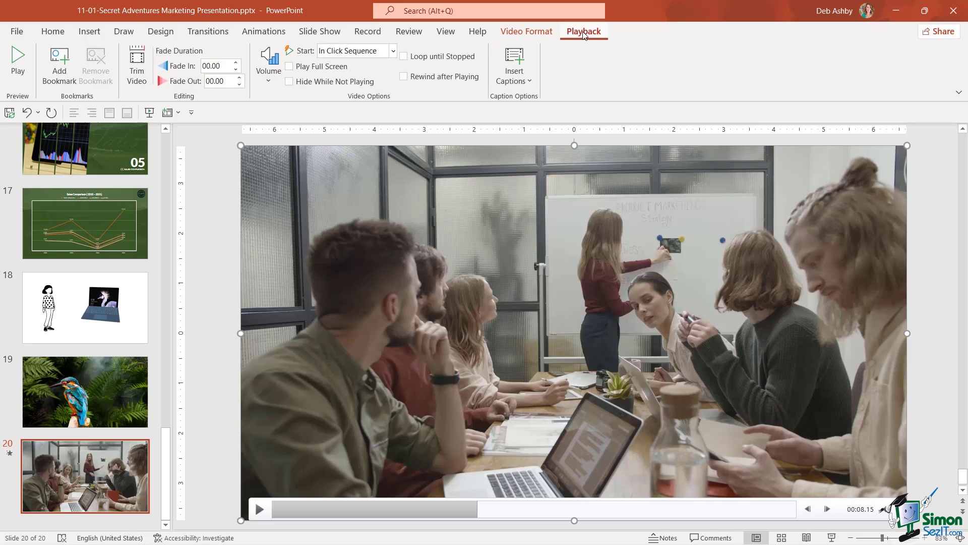
pyautogui.click(530, 32)
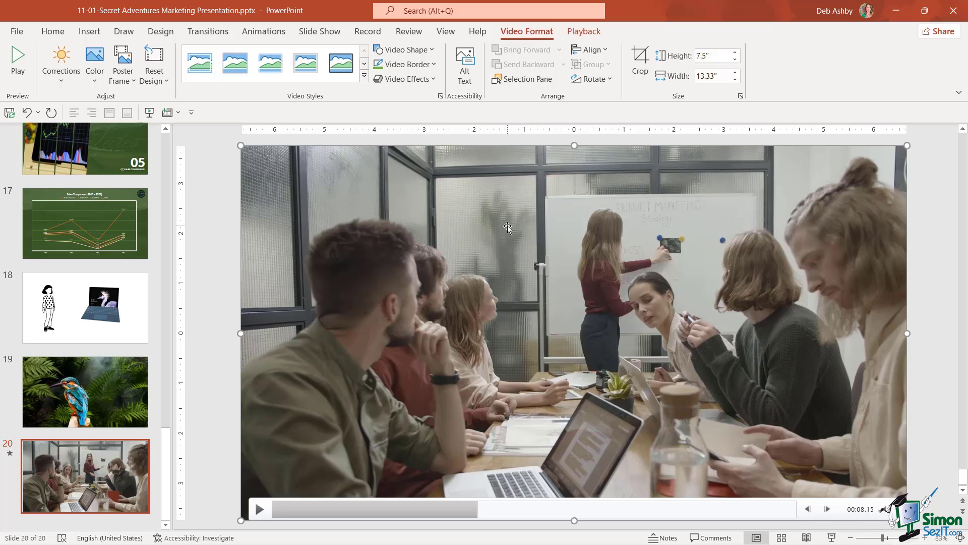
pyautogui.click(27, 75)
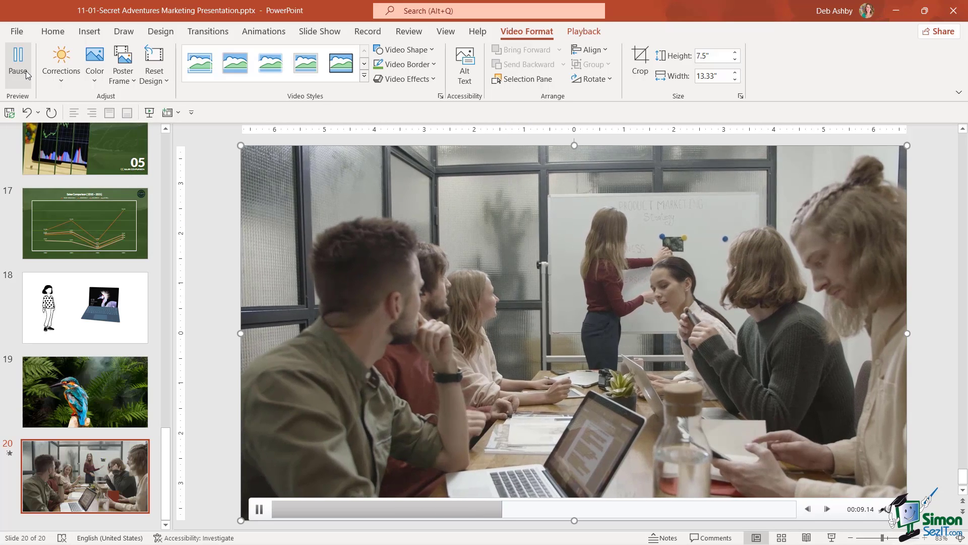
pyautogui.click(27, 74)
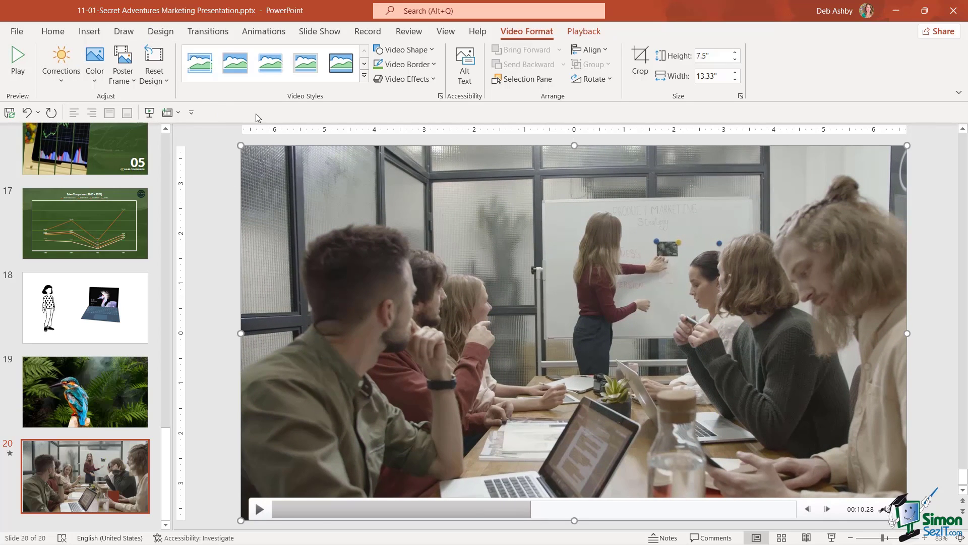
pyautogui.click(62, 75)
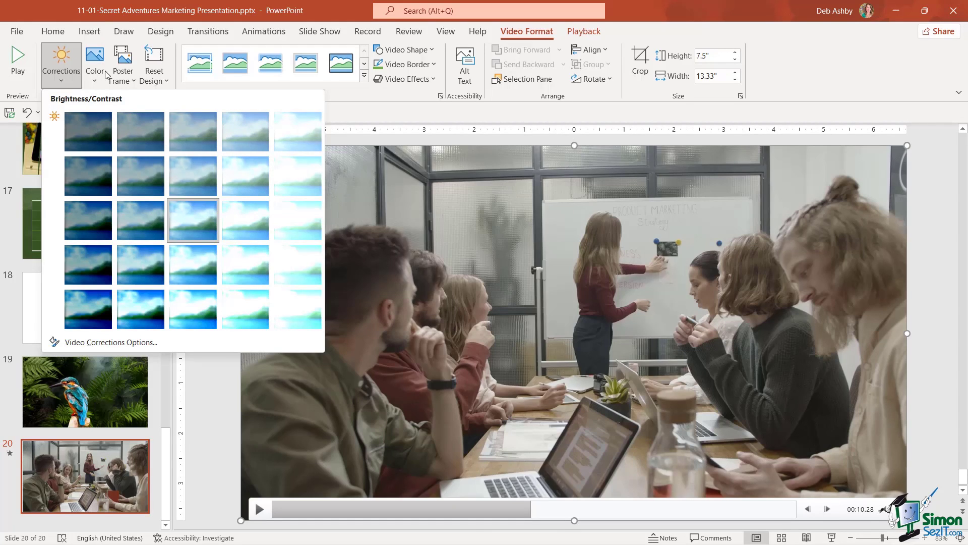
# Step: Recolor the meeting video Green, Accent color 6 Dark
pyautogui.click(99, 78)
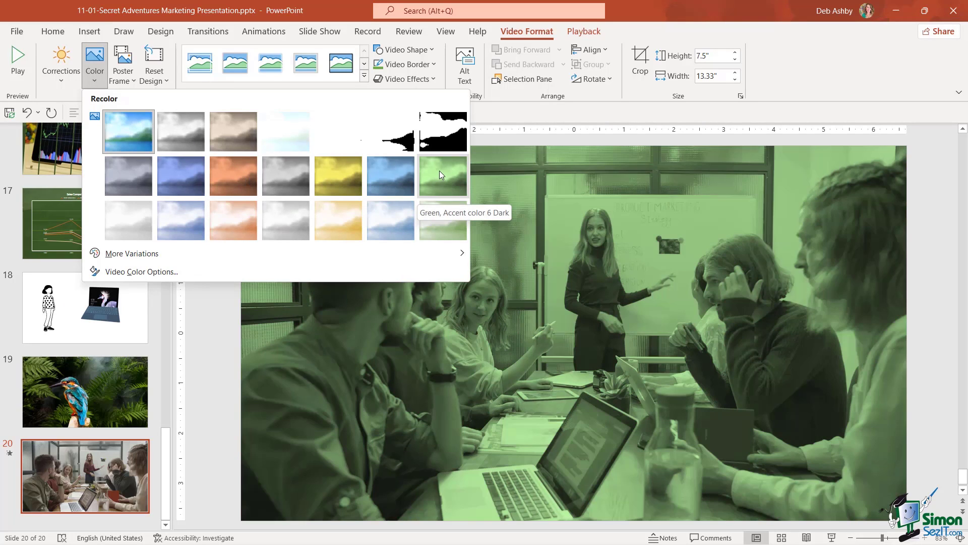
pyautogui.click(440, 171)
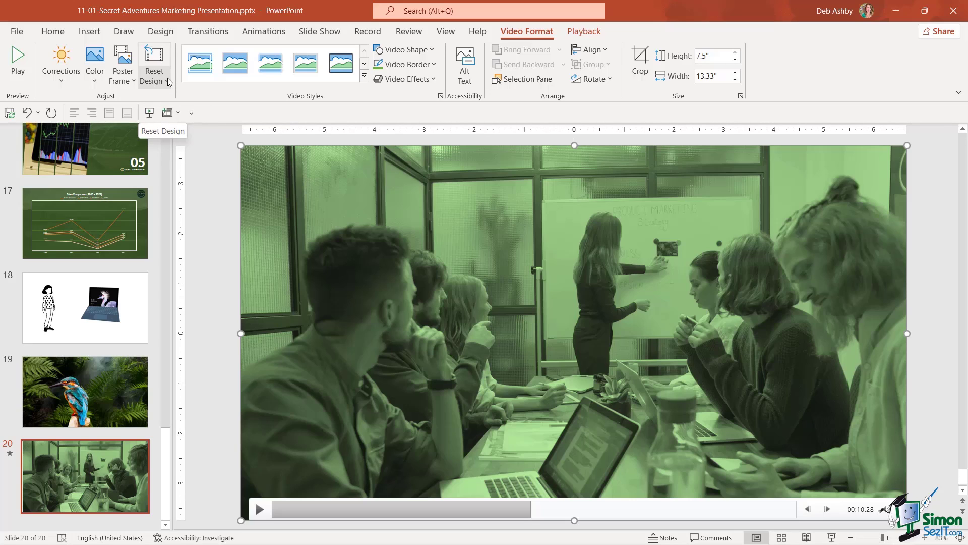
# Step: Apply the Rounded Diagonal Corner, White style, resize to 5.26" by 9.34", and move it top-left
pyautogui.click(365, 76)
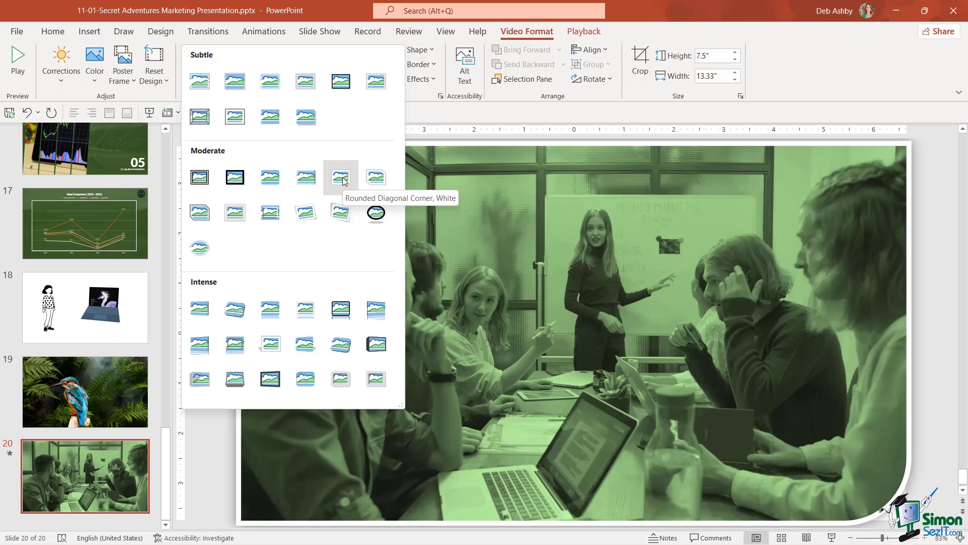
pyautogui.click(343, 178)
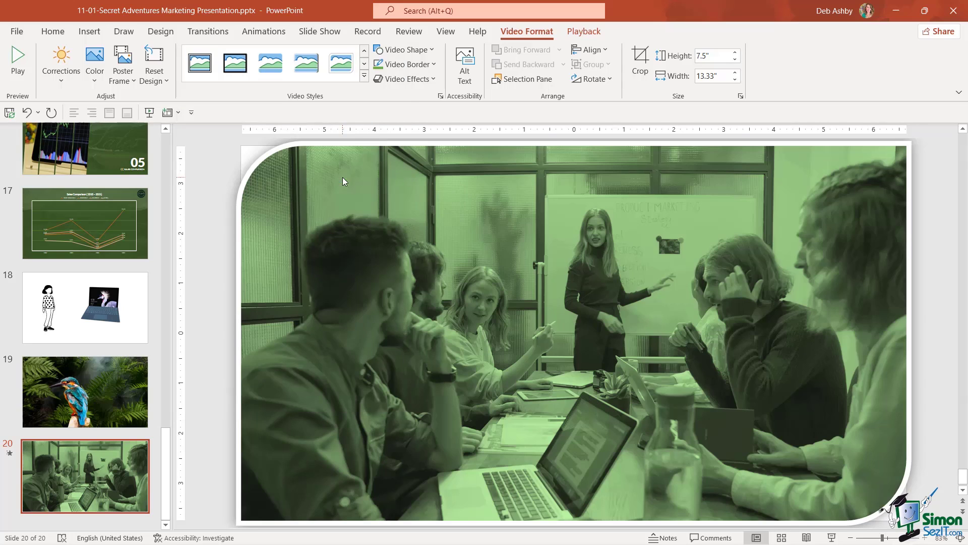
pyautogui.moveTo(241, 146); pyautogui.dragTo(440, 255)
pyautogui.moveTo(681, 342); pyautogui.dragTo(523, 262)
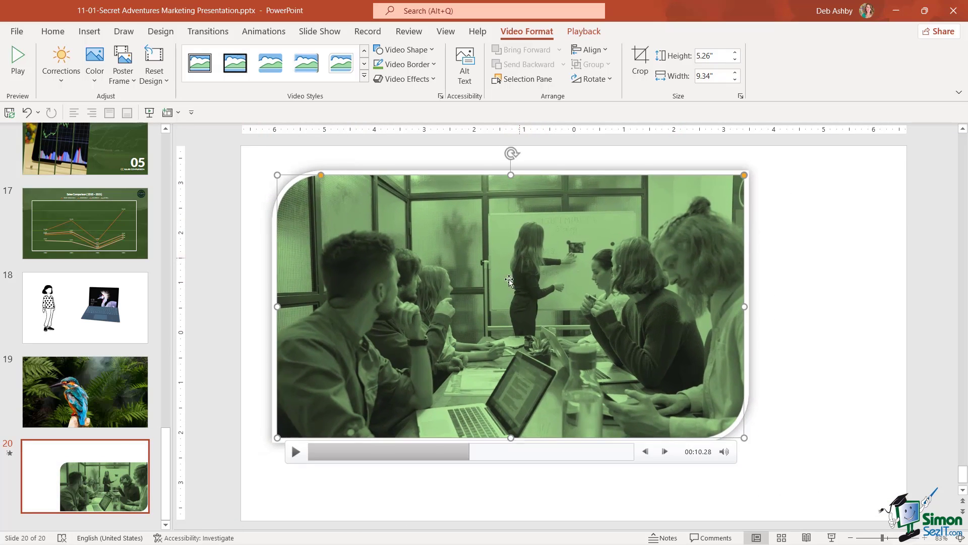
pyautogui.click(295, 453)
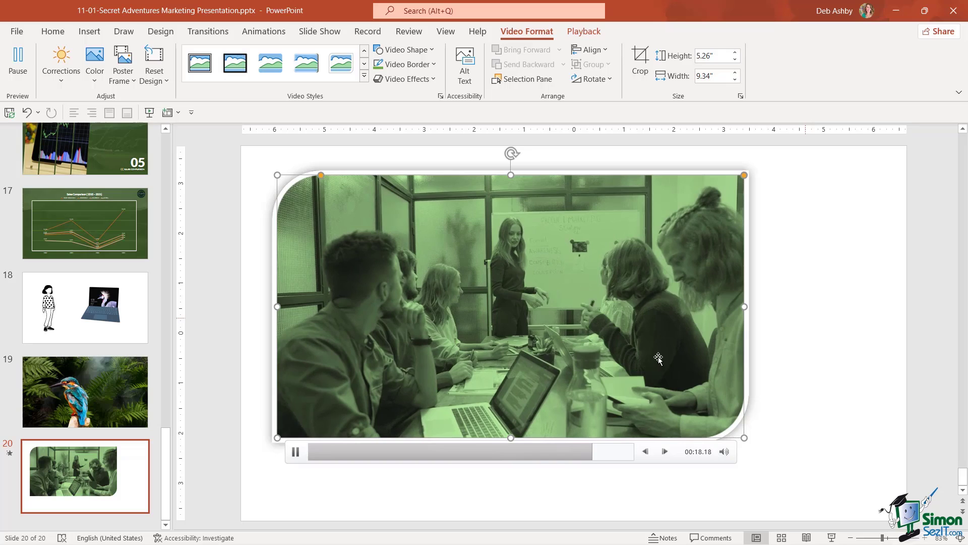
# Step: Crop the video to an Isosceles Triangle shape, preview it, and drag it lower on the slide
pyautogui.click(364, 75)
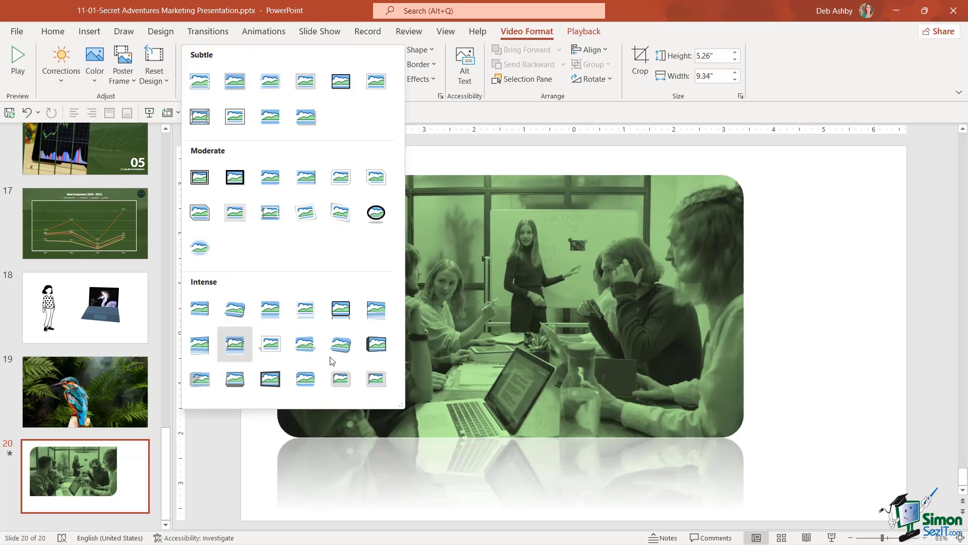
pyautogui.click(433, 50)
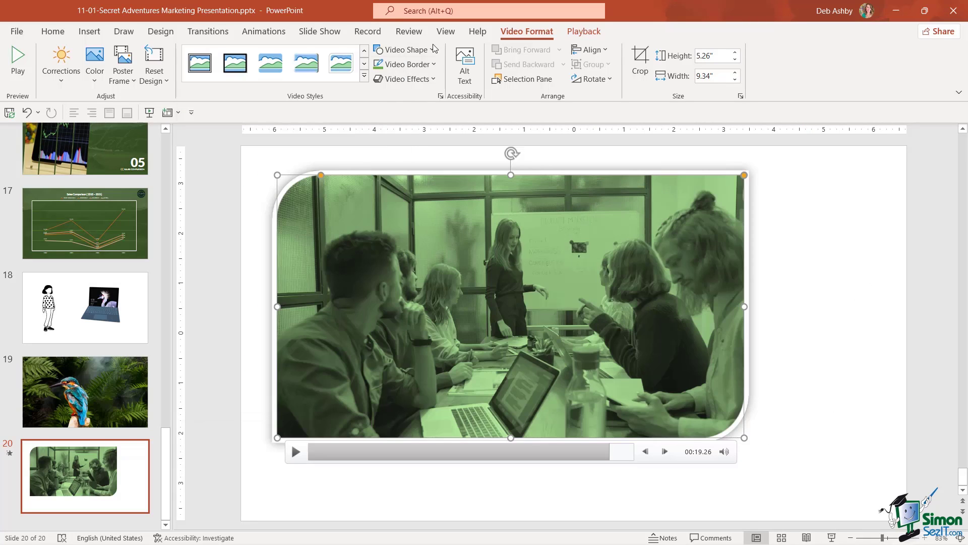
pyautogui.click(432, 50)
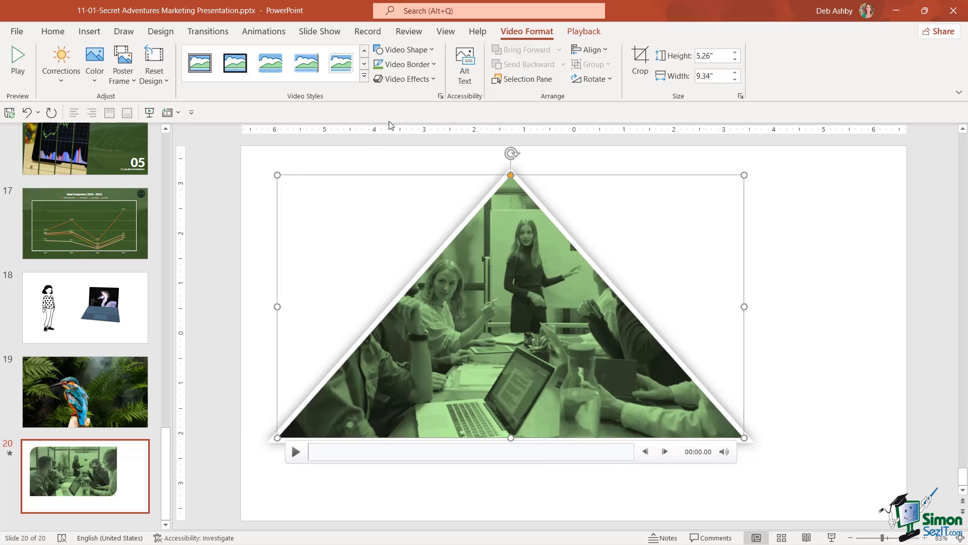
pyautogui.click(295, 454)
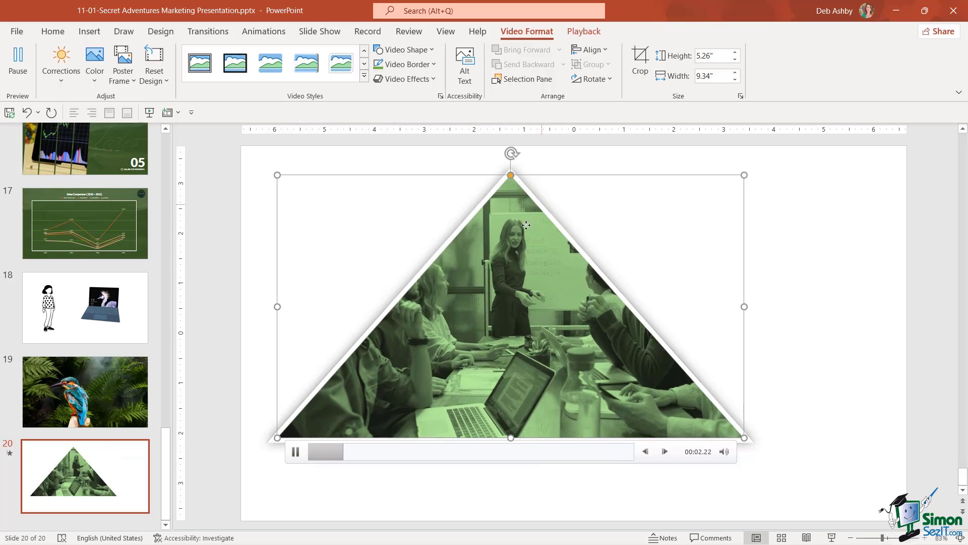
pyautogui.moveTo(542, 207); pyautogui.dragTo(517, 283)
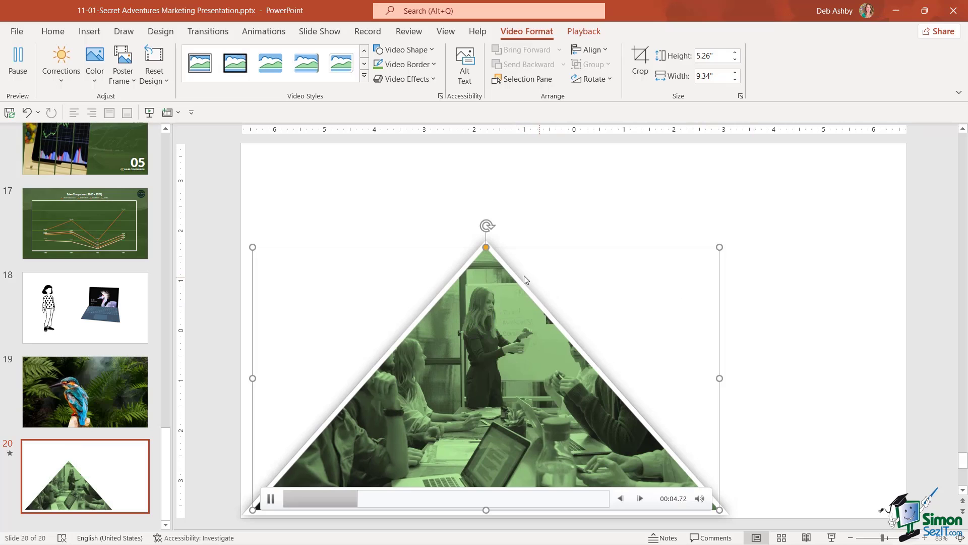
# Step: Undo back to the rounded-diagonal-corner video and give it a dark green border
pyautogui.click(27, 113)
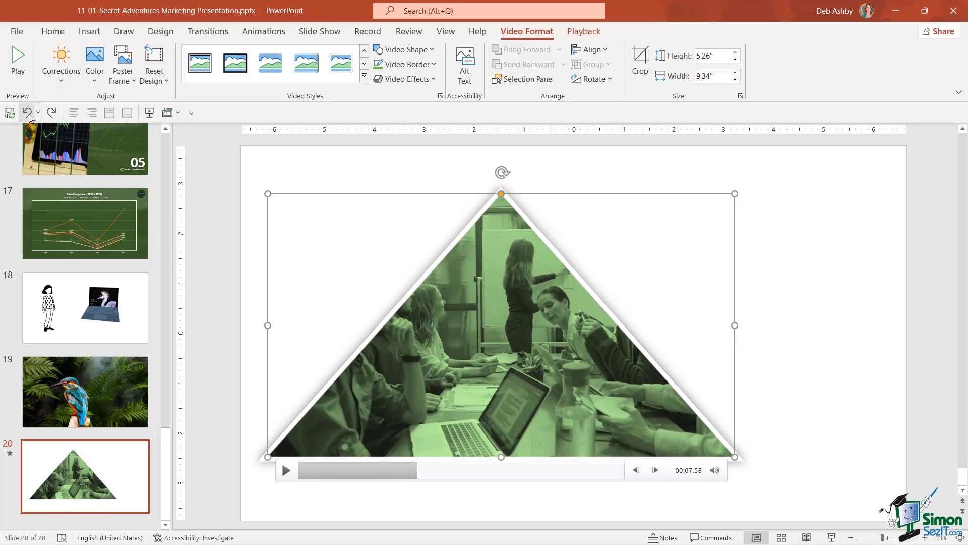
pyautogui.click(28, 114)
pyautogui.click(27, 113)
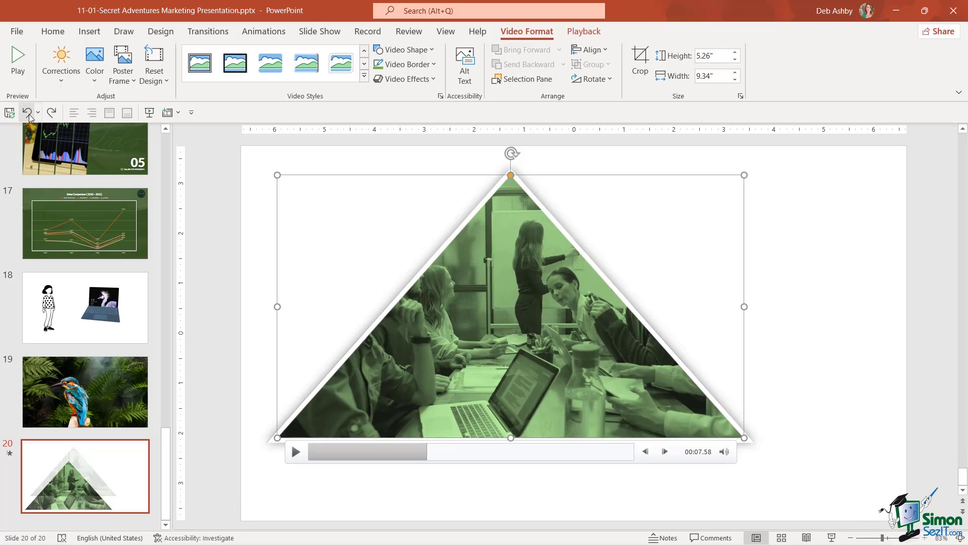
pyautogui.click(28, 113)
pyautogui.click(431, 64)
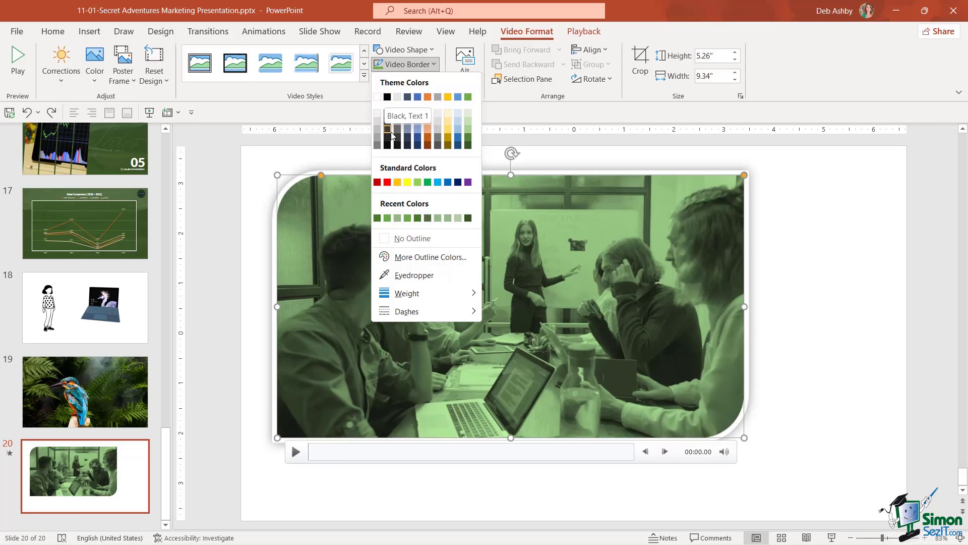
pyautogui.click(468, 146)
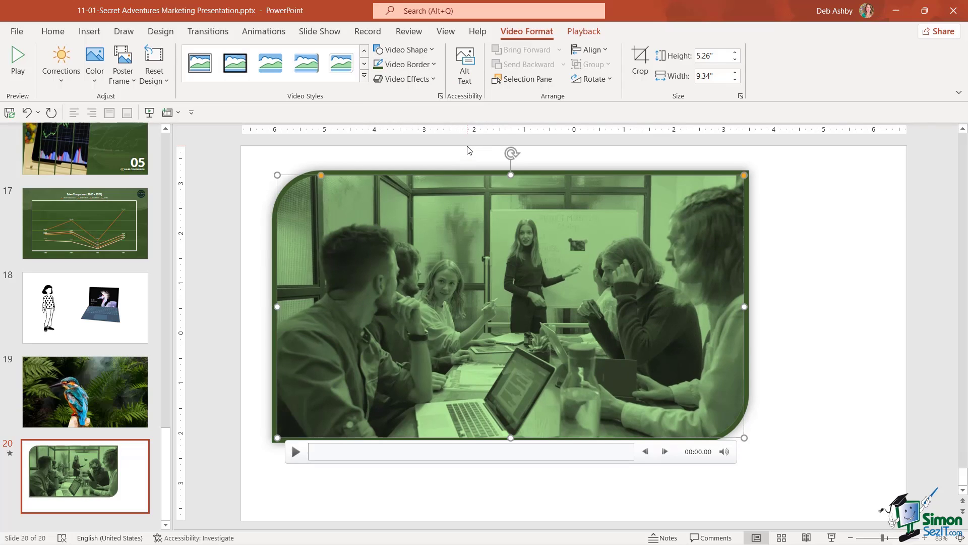
# Step: Add a Tight Reflection: Touching effect beneath the video
pyautogui.click(431, 80)
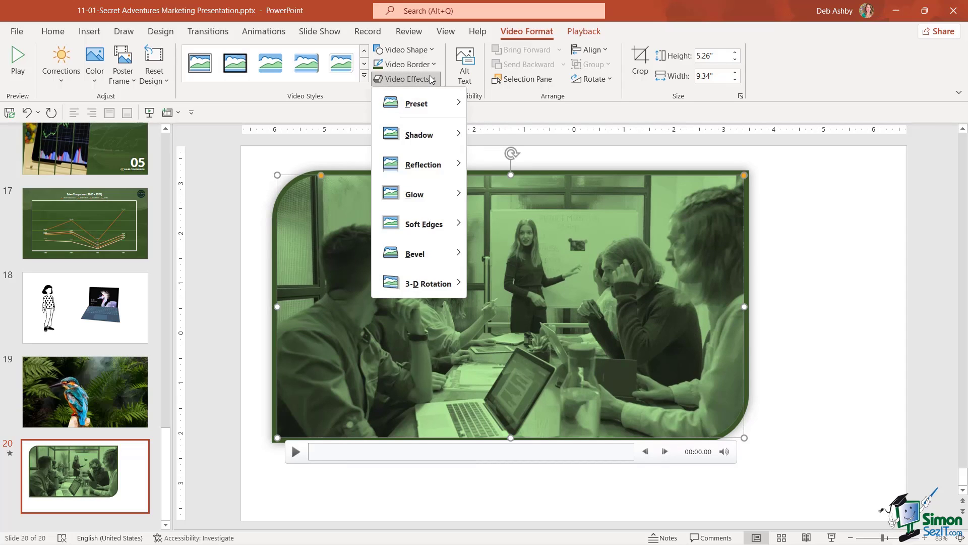
pyautogui.moveTo(420, 137)
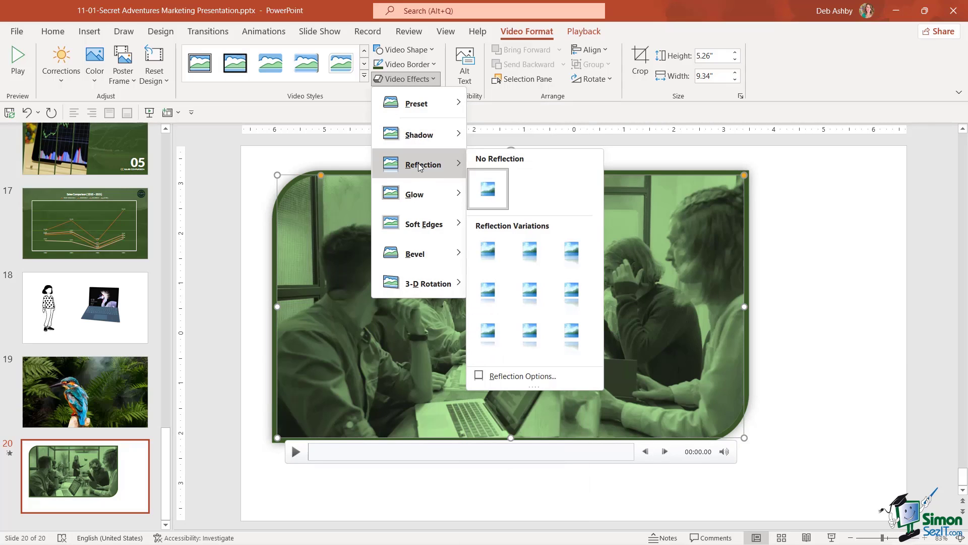
pyautogui.moveTo(419, 193)
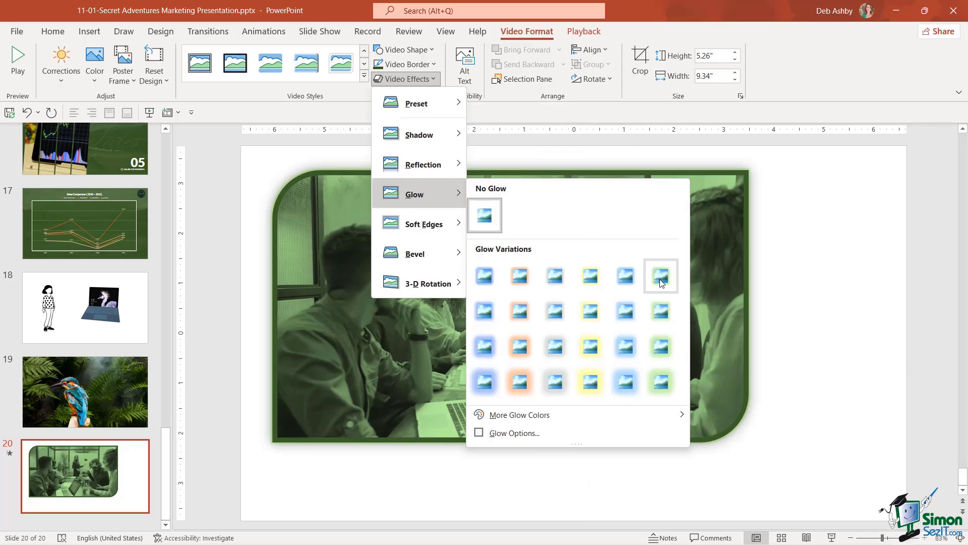
pyautogui.moveTo(444, 163)
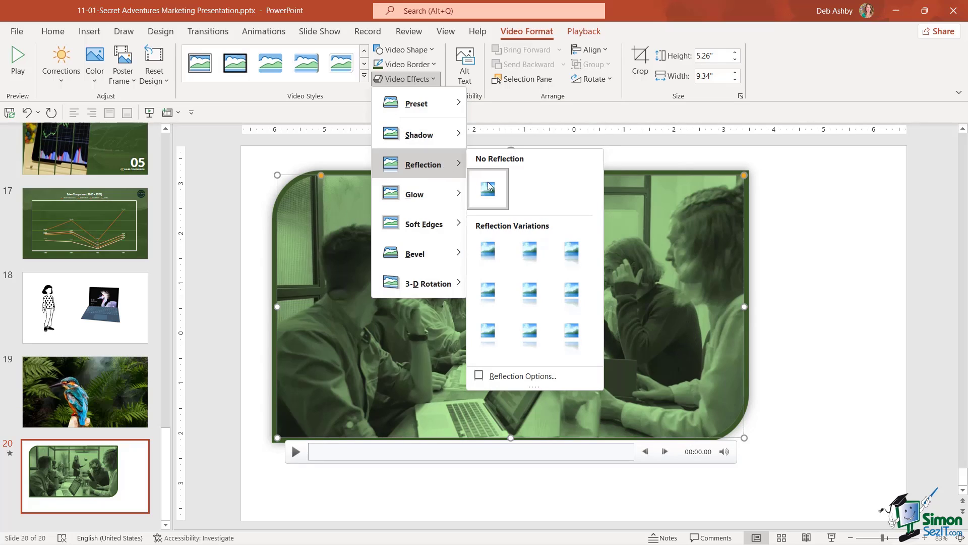
pyautogui.click(493, 257)
# Step: Nudge the video up and left, then show its playback settings
pyautogui.moveTo(651, 170)
pyautogui.mouseDown()
pyautogui.moveTo(632, 157)
pyautogui.moveTo(634, 174)
pyautogui.mouseUp()
pyautogui.click(513, 190)
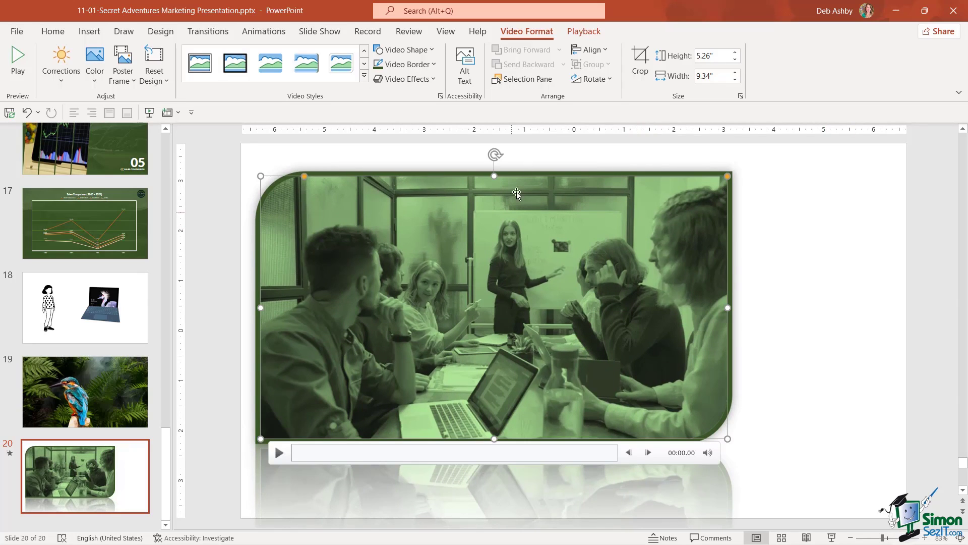
pyautogui.click(584, 32)
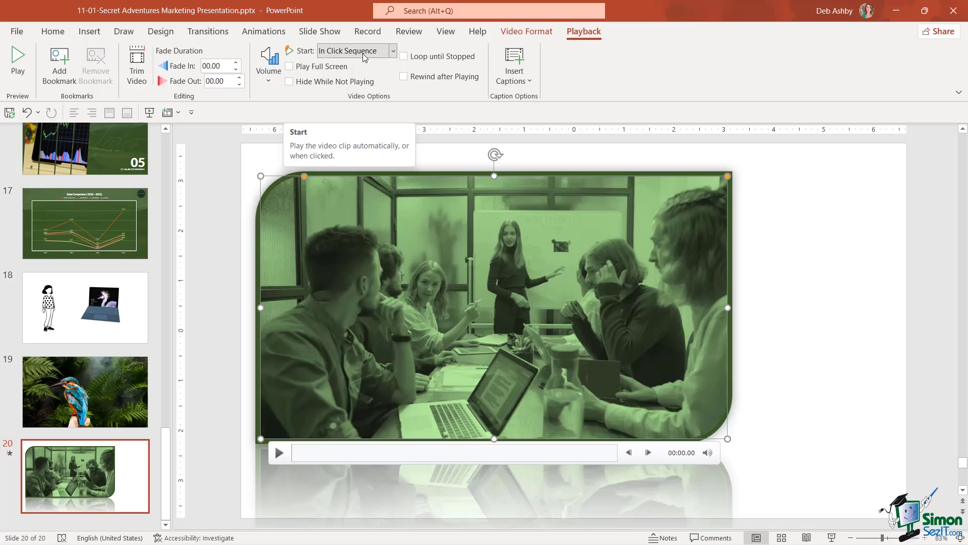
# Step: Set the video to start Automatically and turn on Play Full Screen
pyautogui.click(392, 53)
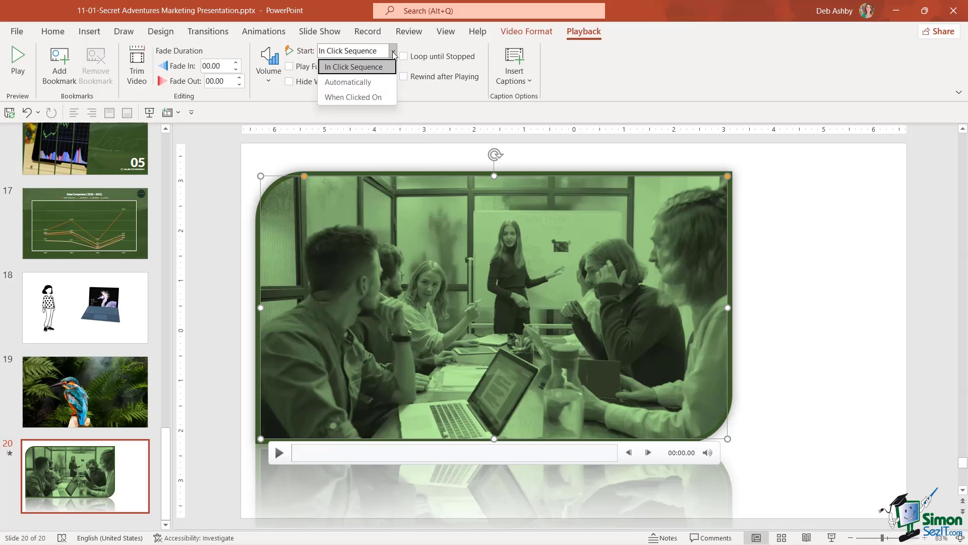
pyautogui.click(372, 83)
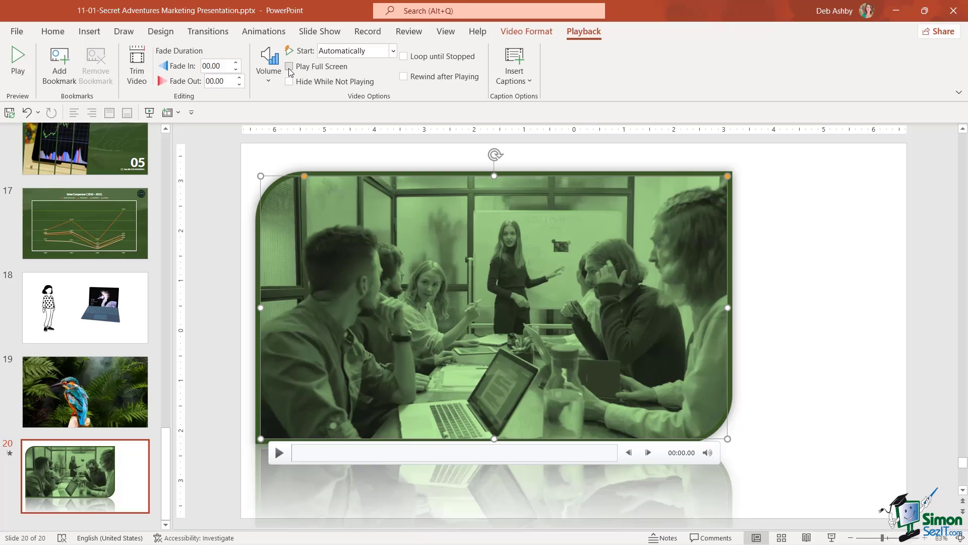
pyautogui.click(291, 71)
pyautogui.click(269, 82)
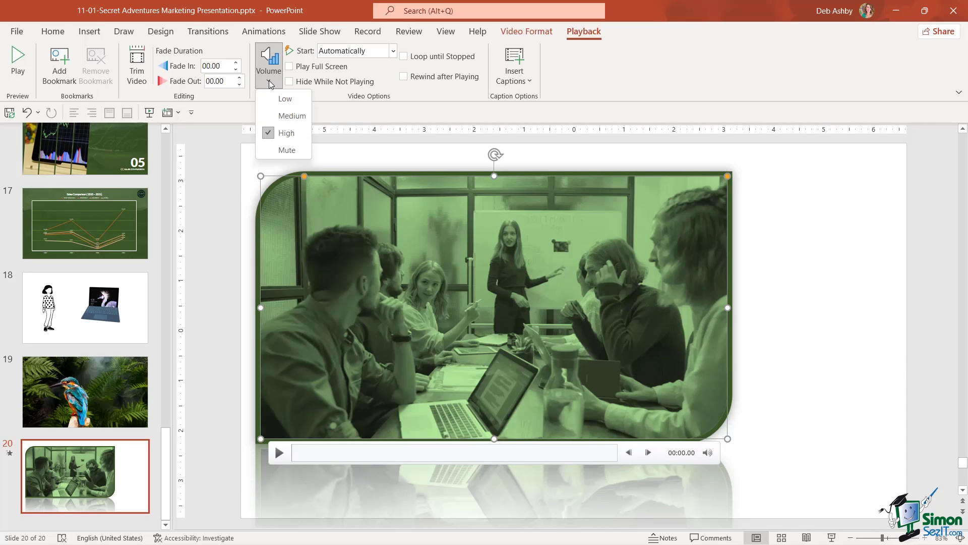
# Step: Set the meeting video's volume to Mute
pyautogui.click(285, 150)
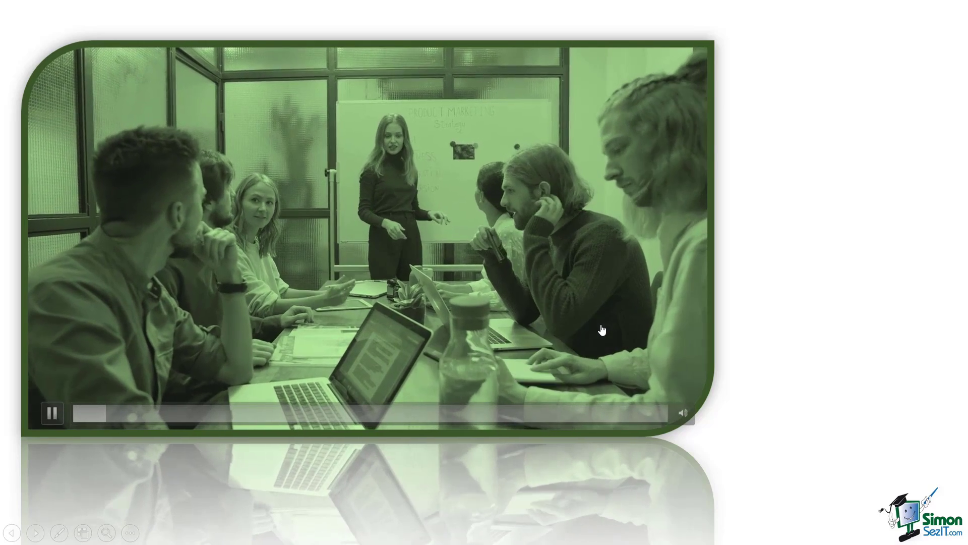
# Step: Exit the slide show to return to editing slide 20
pyautogui.press('Escape')
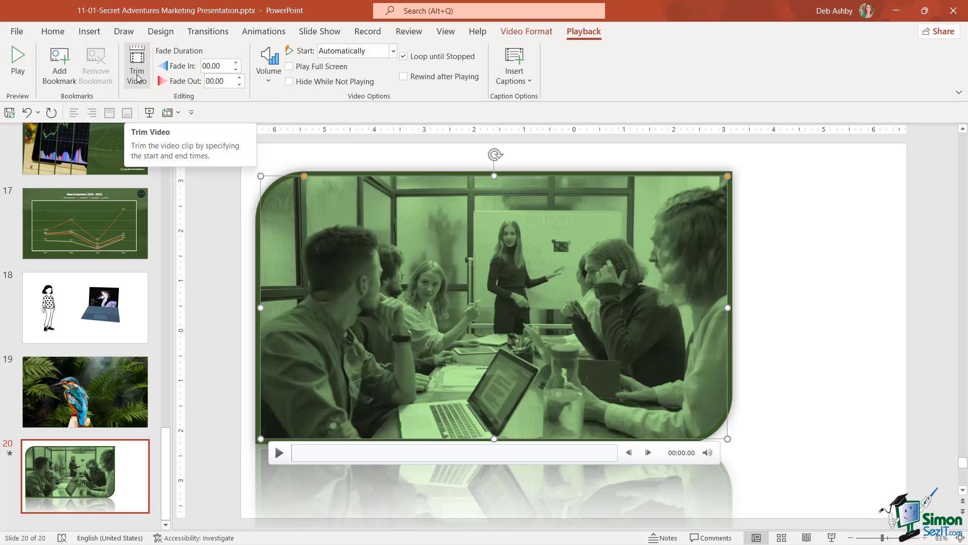
# Step: Trim the slide 20 video to start at 00:03 and end at 00:09.470, about 6.5 seconds
pyautogui.click(137, 77)
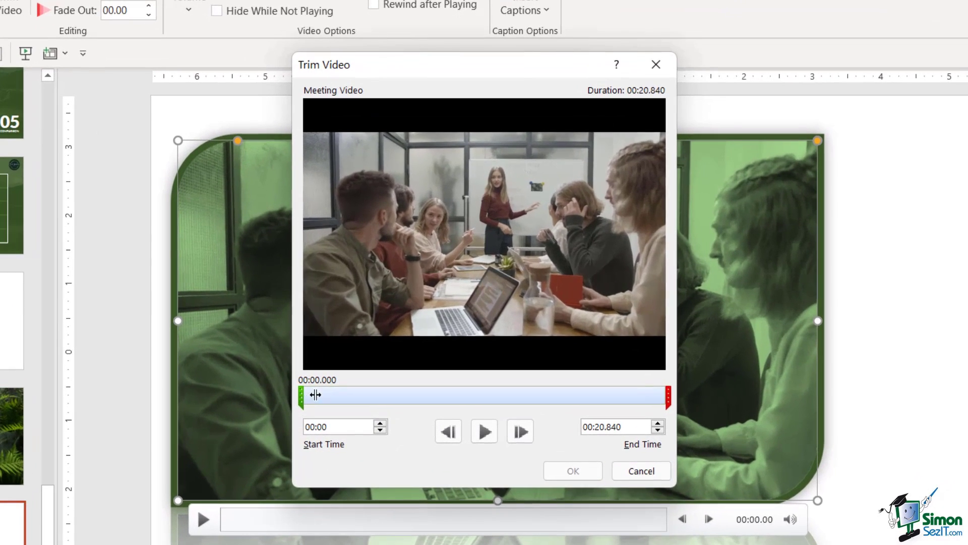
pyautogui.moveTo(350, 362); pyautogui.dragTo(390, 357)
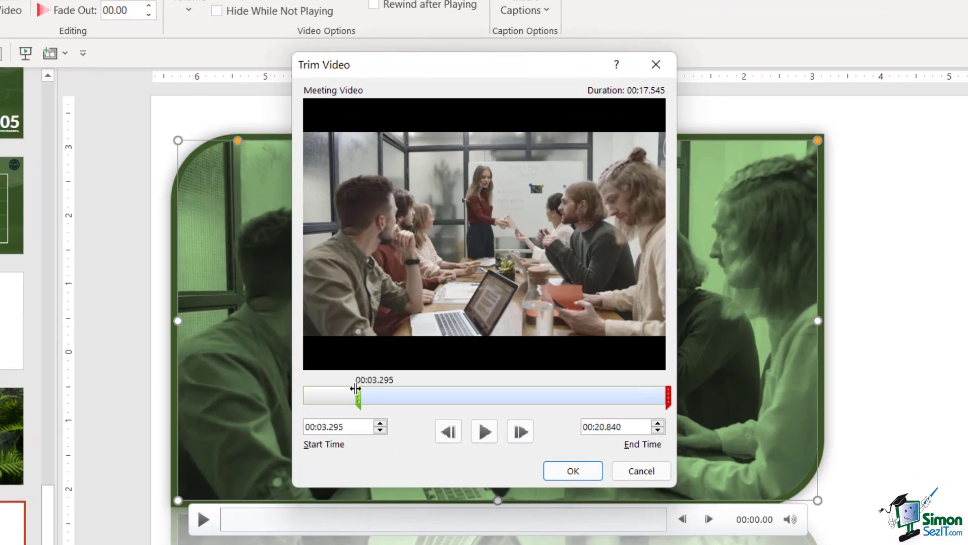
pyautogui.moveTo(355, 389)
pyautogui.mouseDown()
pyautogui.moveTo(320, 392)
pyautogui.moveTo(353, 387)
pyautogui.mouseUp()
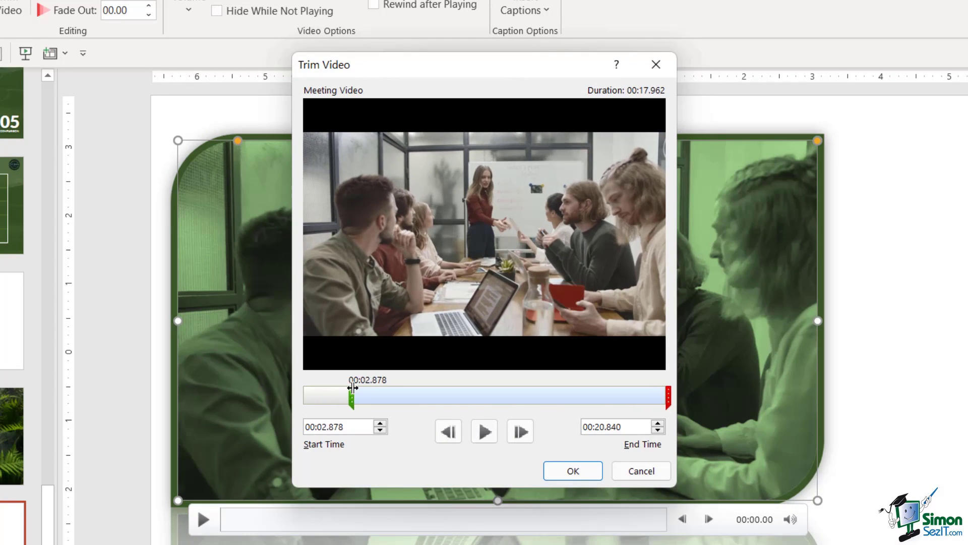
pyautogui.click(381, 424)
pyautogui.click(380, 424)
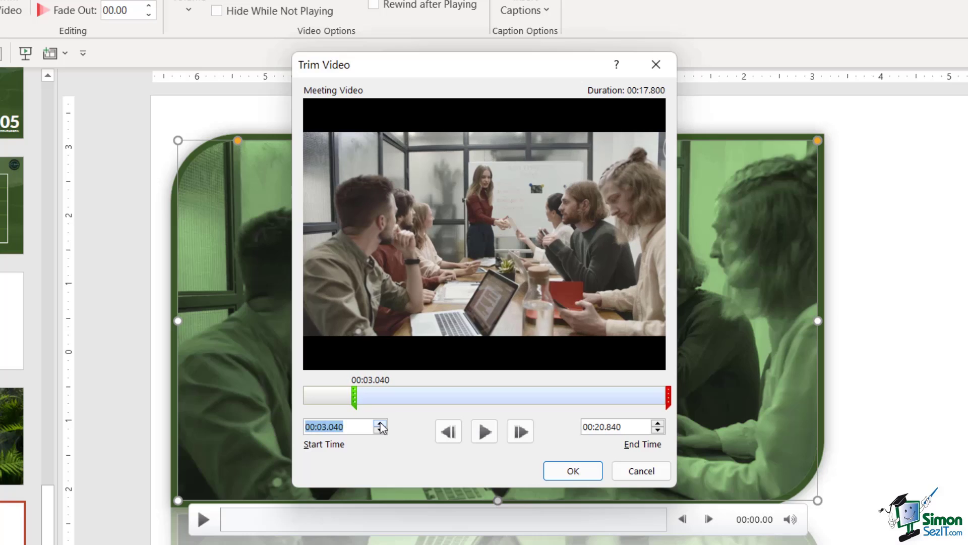
pyautogui.click(380, 429)
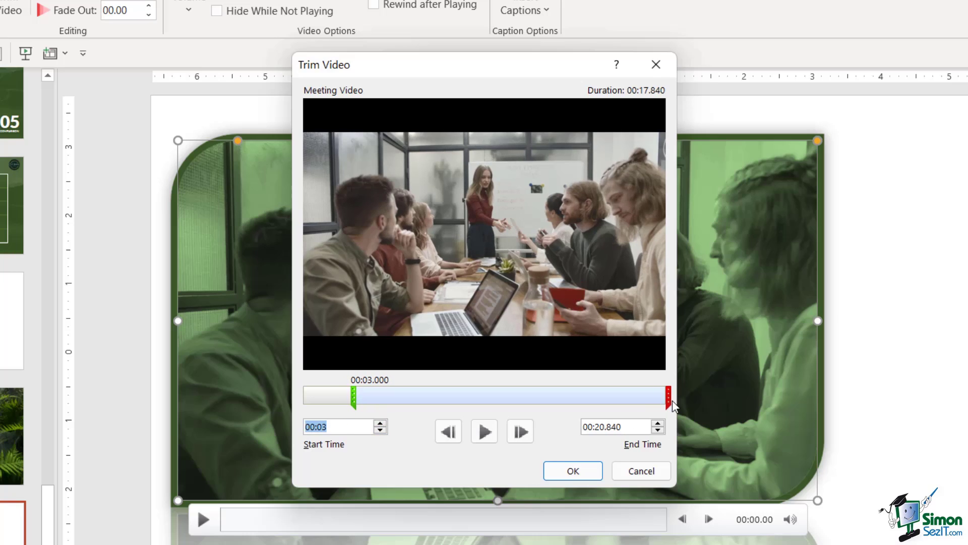
pyautogui.moveTo(668, 394); pyautogui.dragTo(471, 397)
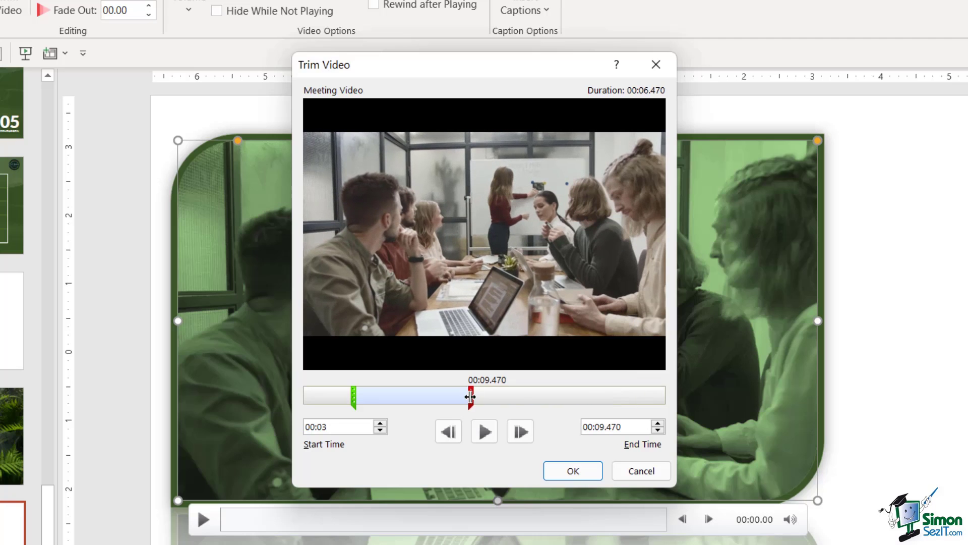
pyautogui.click(584, 471)
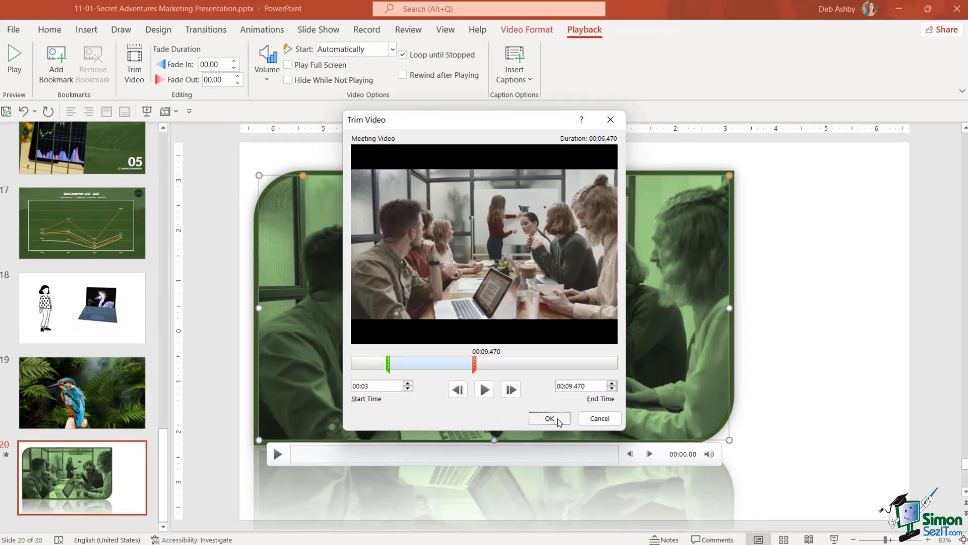
pyautogui.click(565, 454)
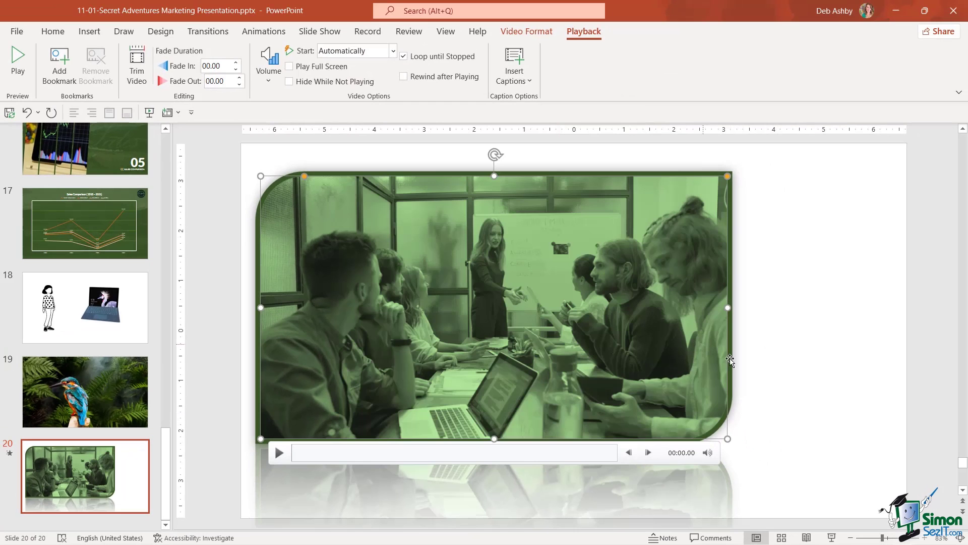